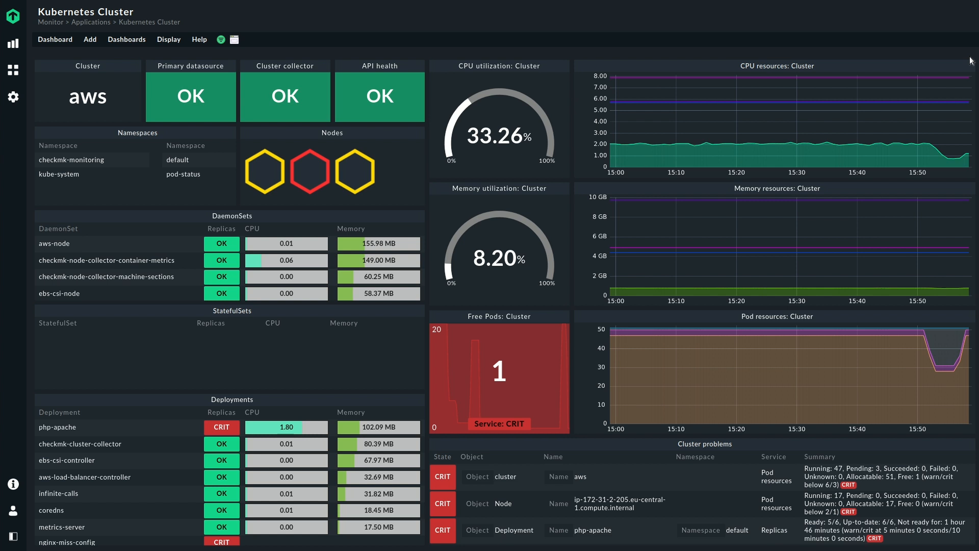
# Review the problems of the aws Kubernetes cluster and open the dashboard of the php-apache deployment
pyautogui.moveTo(863, 135)
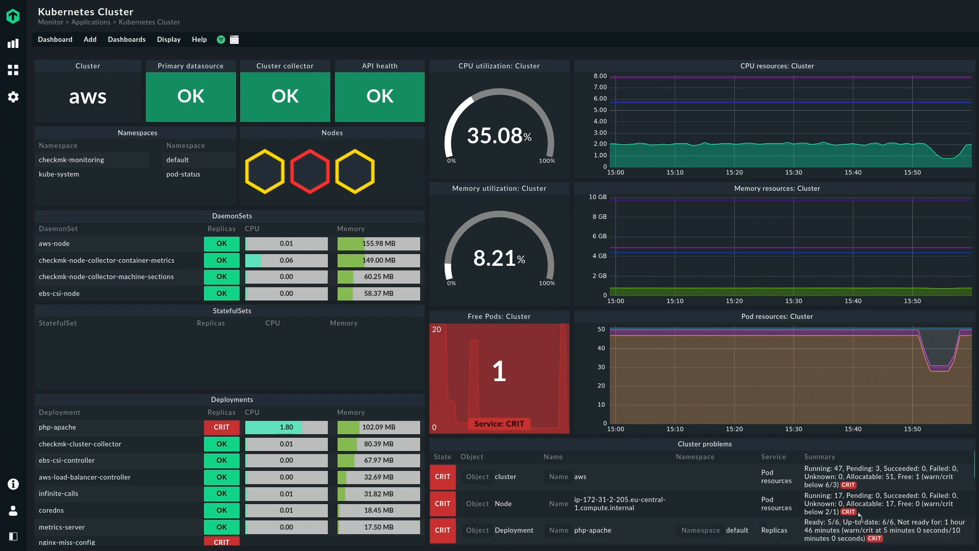
pyautogui.scroll(-1, 583, 500)
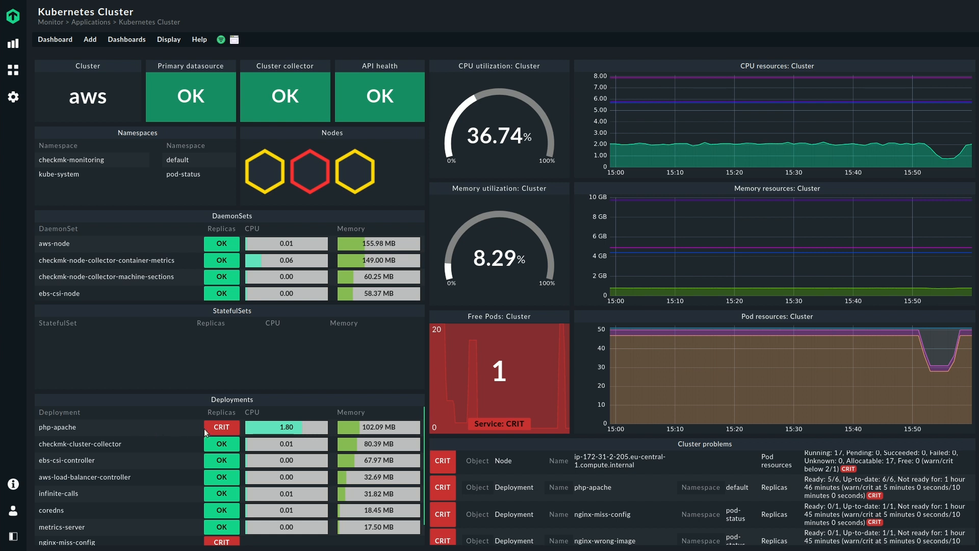
pyautogui.moveTo(218, 428)
pyautogui.click(63, 429)
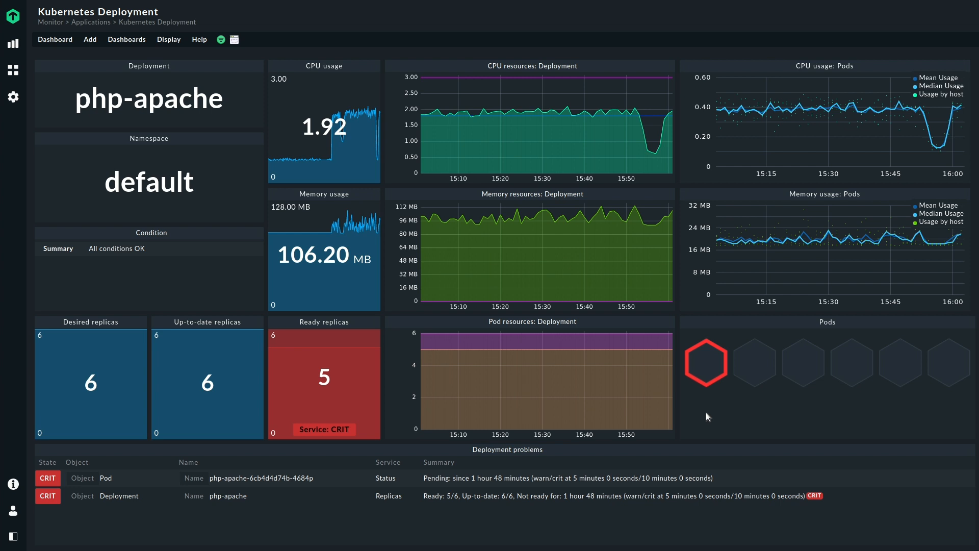
# Open the services of the php-apache pod in critical state and read the summary of its Condition service
pyautogui.moveTo(703, 367)
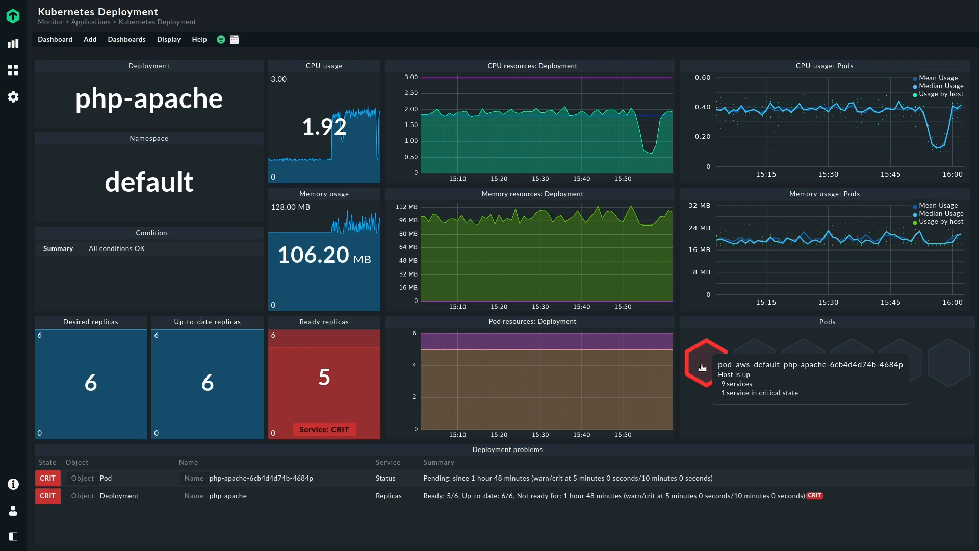
pyautogui.click(259, 478)
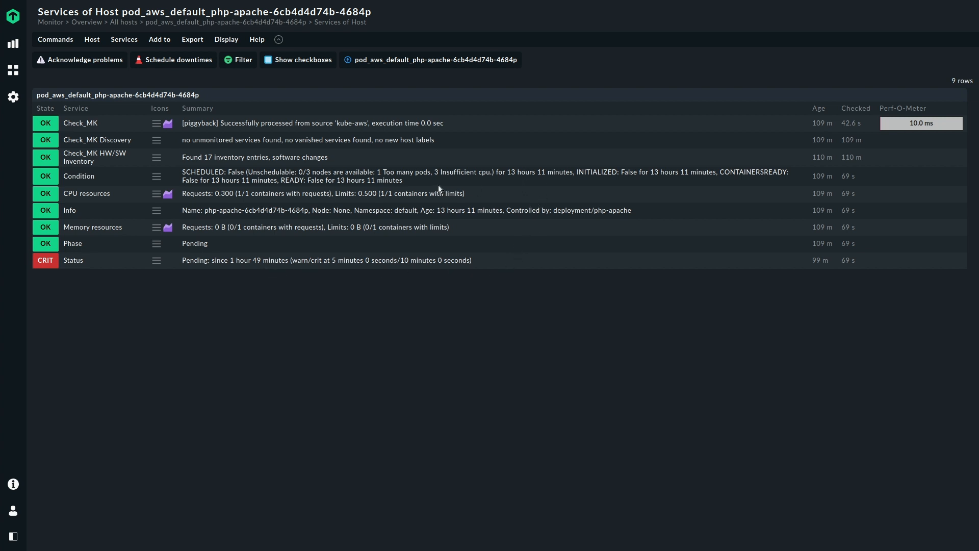
pyautogui.moveTo(425, 184); pyautogui.dragTo(183, 173)
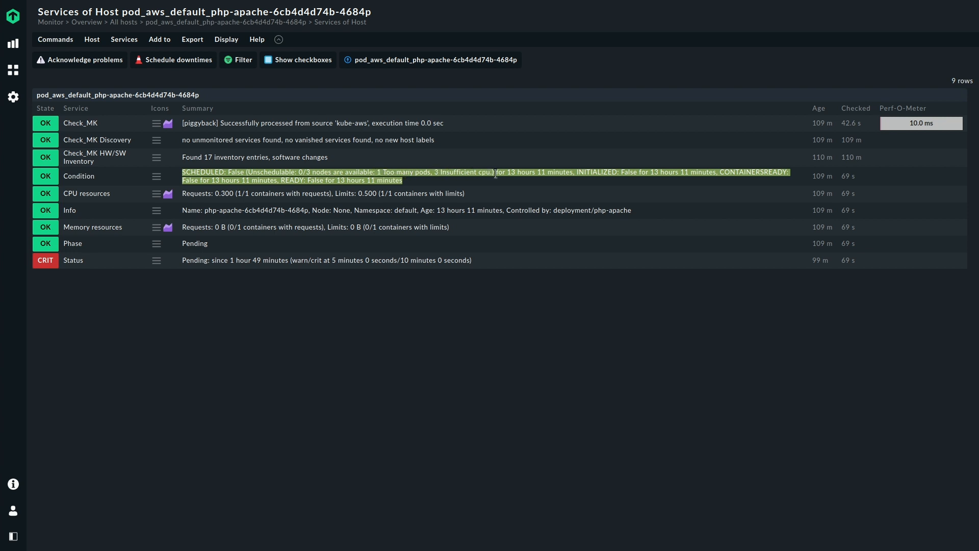
pyautogui.click(486, 188)
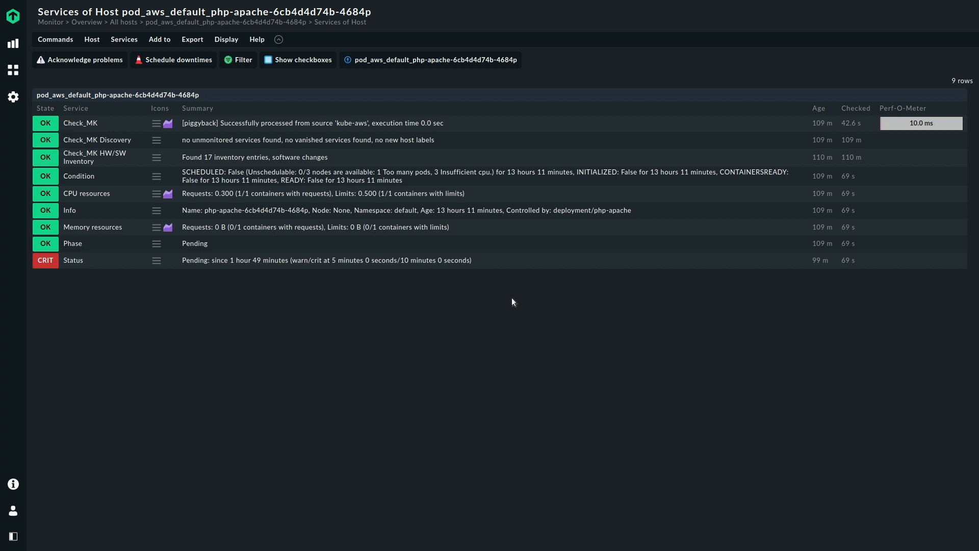
# Switch to the AWS EKS console and scale checkmk-k8-nodegroup to a maximum and desired size of 4 nodes, saving the changes
pyautogui.hotkey('ctrl', 'Tab')
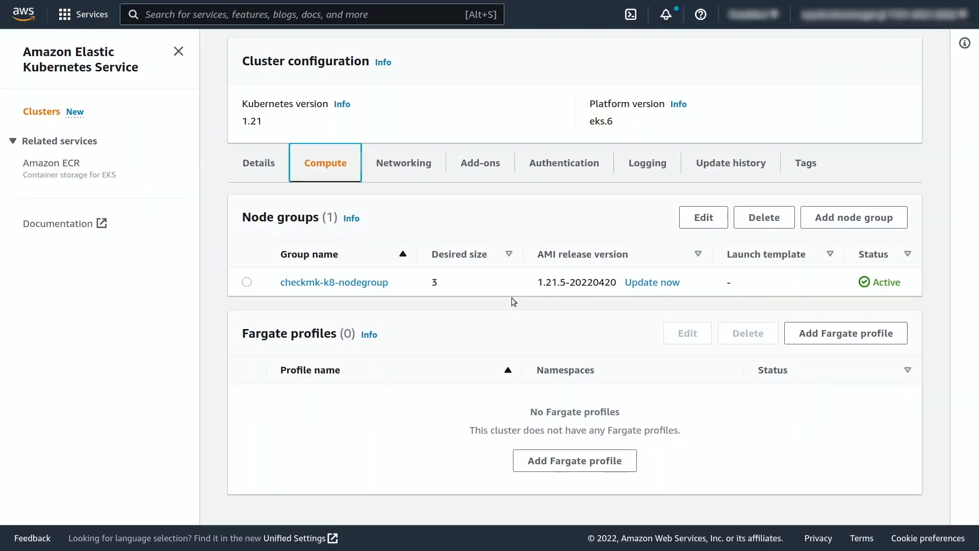
pyautogui.click(208, 271)
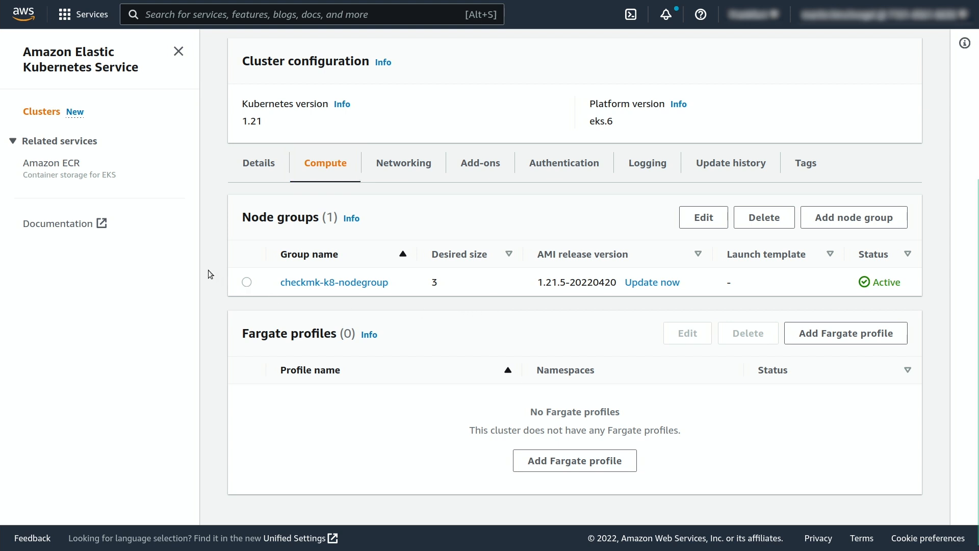
pyautogui.click(248, 282)
pyautogui.click(704, 217)
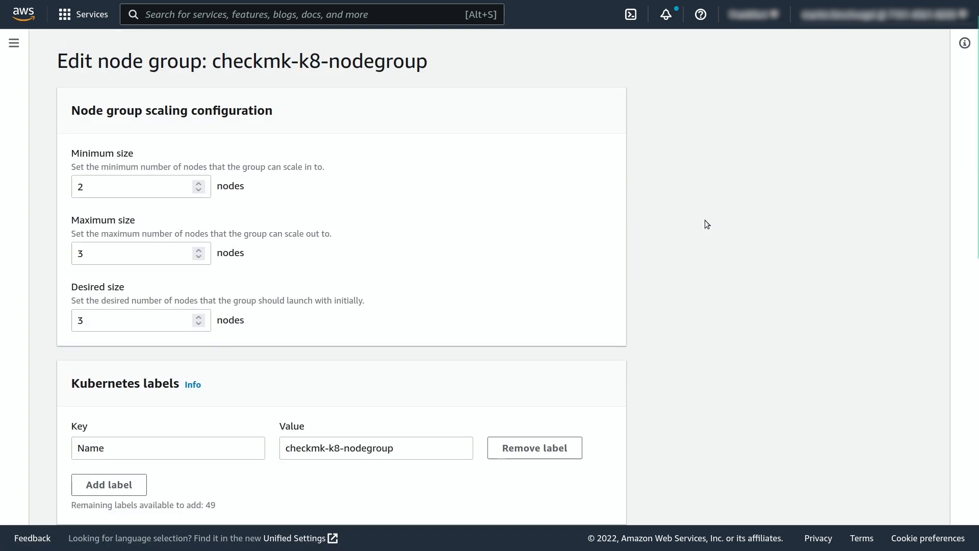
pyautogui.click(198, 349)
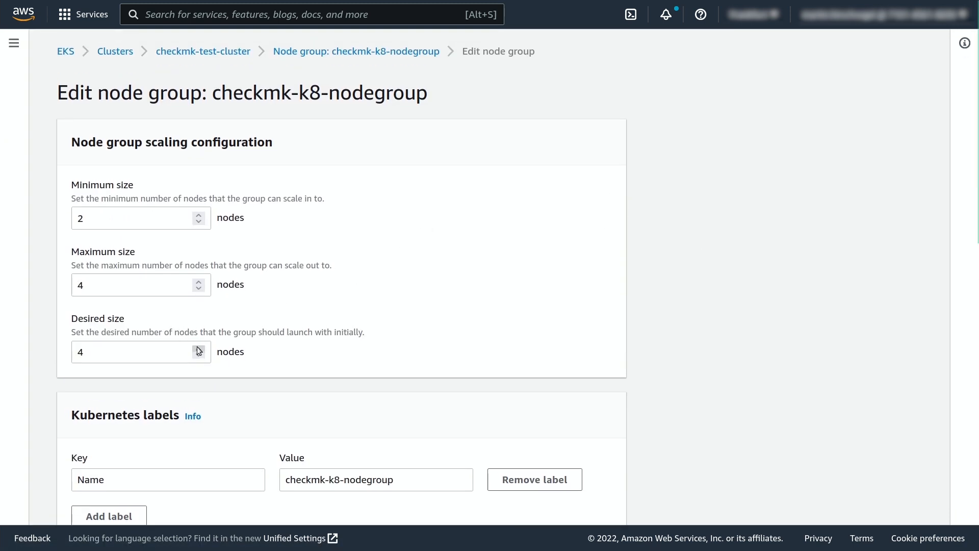
pyautogui.scroll(-12, 648, 285)
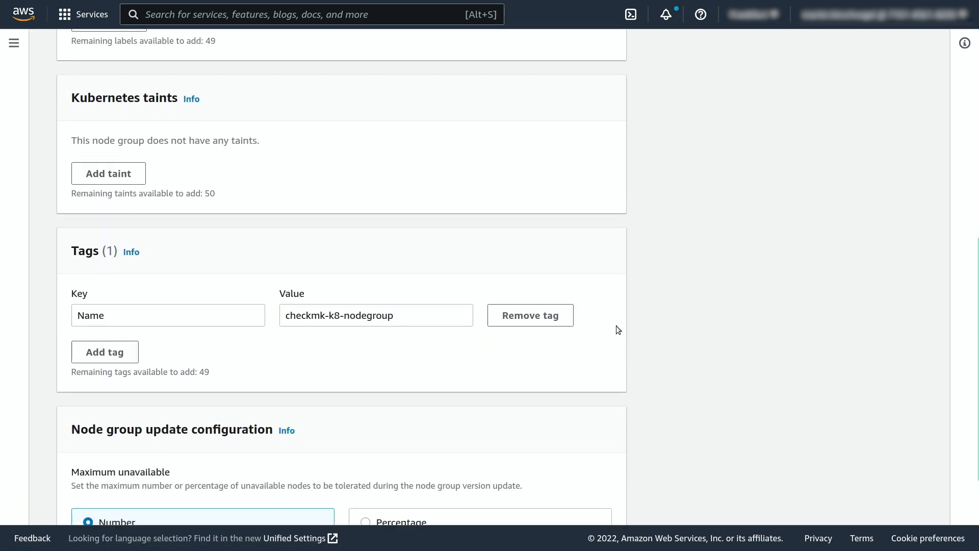
pyautogui.click(581, 493)
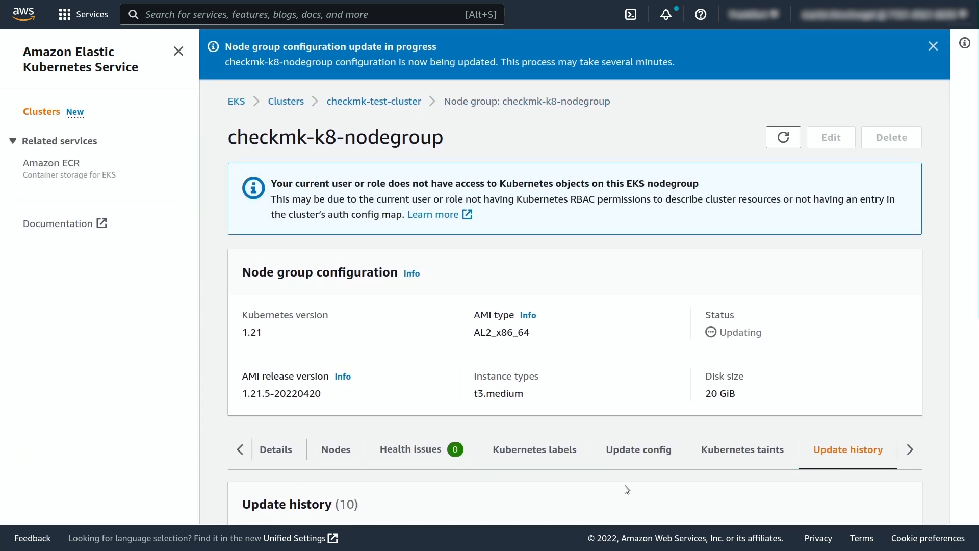
pyautogui.scroll(-6, 867, 459)
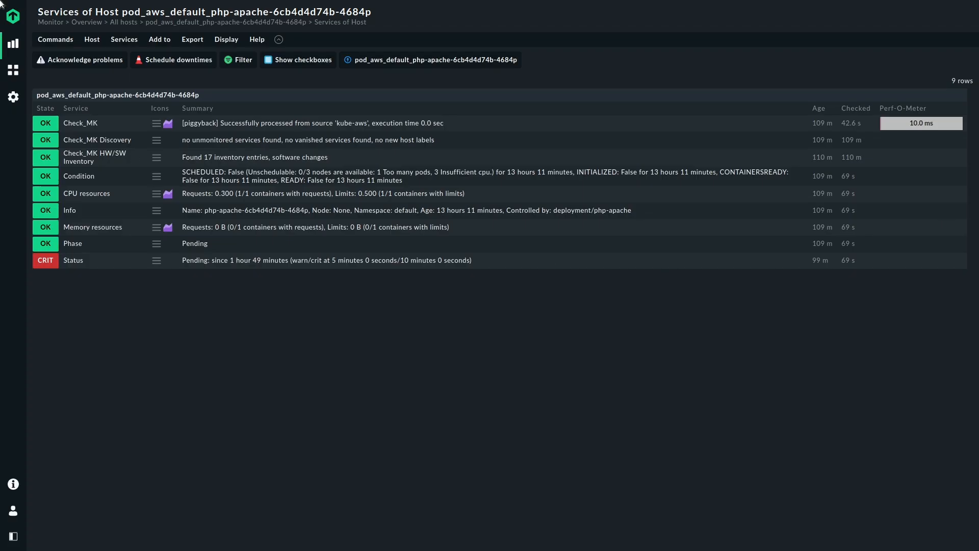
# Switch back to Checkmk, check the php-apache deployment's replicas and pods, and return to the Kubernetes Cluster dashboard
pyautogui.moveTo(1, 2)
pyautogui.click(12, 33)
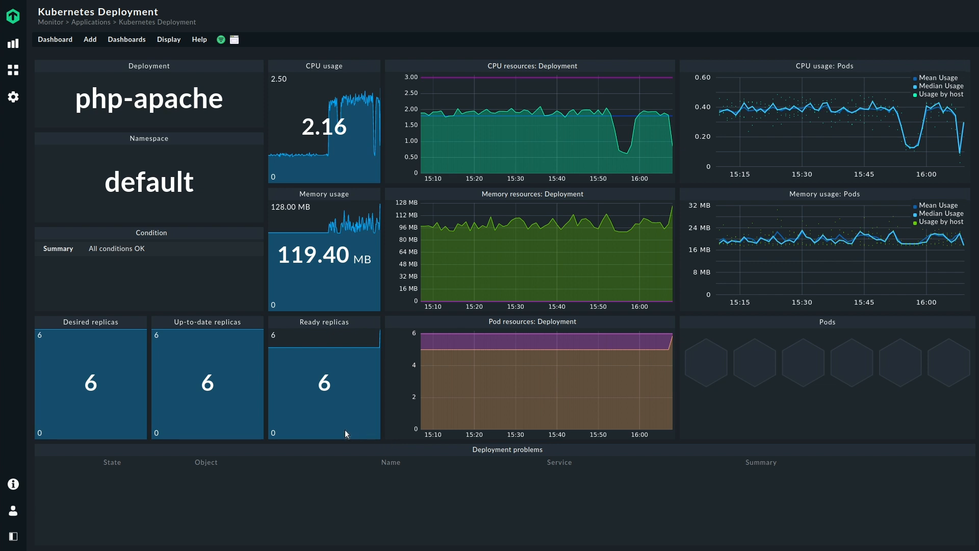
pyautogui.moveTo(917, 378)
pyautogui.moveTo(619, 375)
pyautogui.moveTo(1, 1)
pyautogui.click(13, 31)
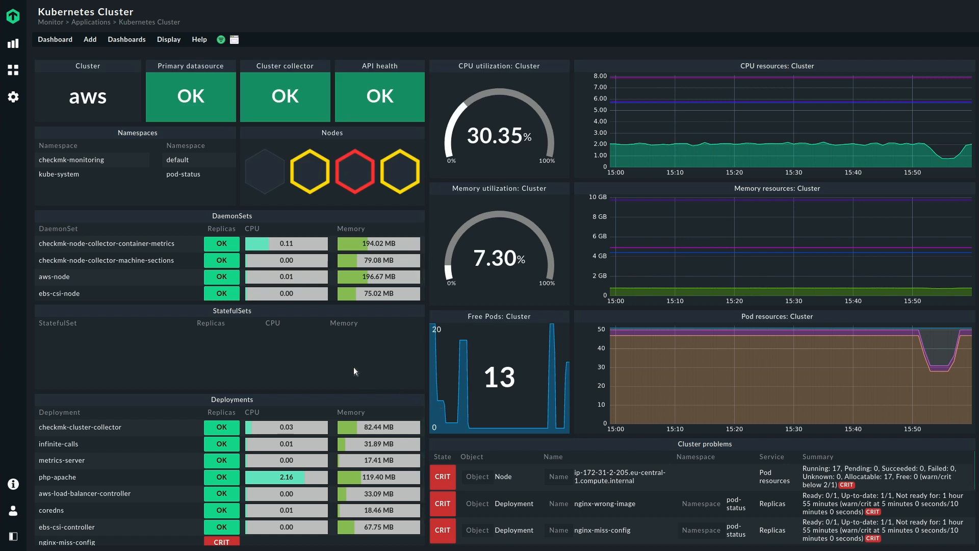
# Open the services of the cluster node in critical state and examine its Pod resources and CPU resources summaries
pyautogui.moveTo(315, 188)
pyautogui.moveTo(359, 178)
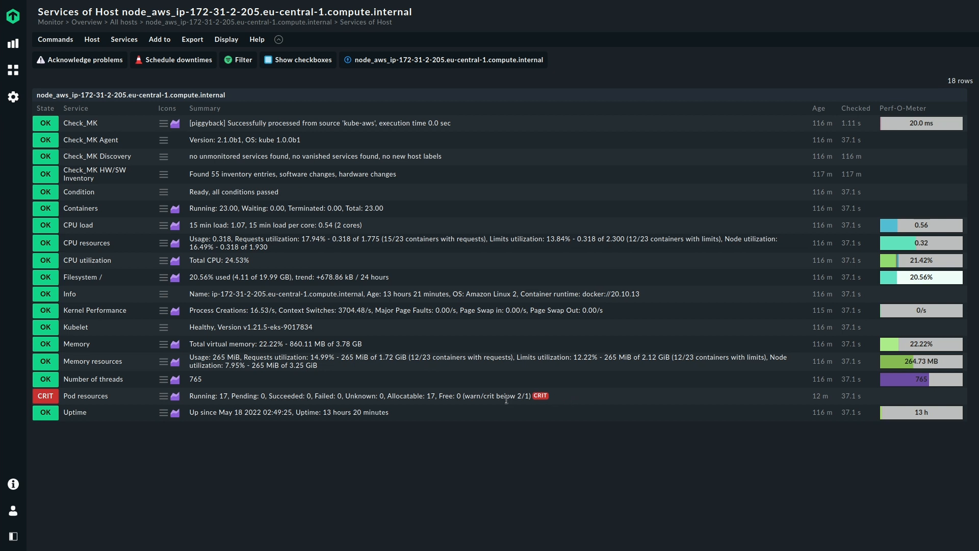
pyautogui.moveTo(444, 402); pyautogui.dragTo(464, 398)
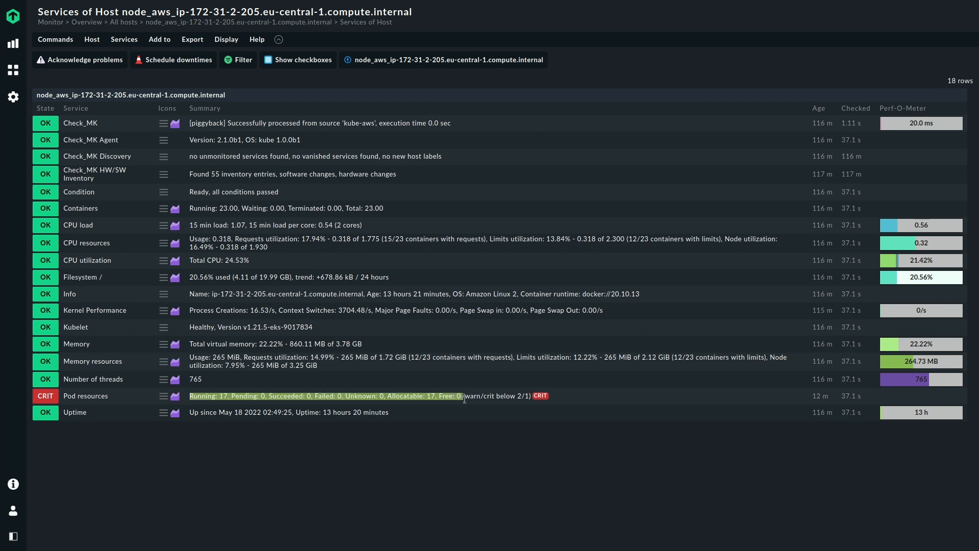
pyautogui.click(466, 398)
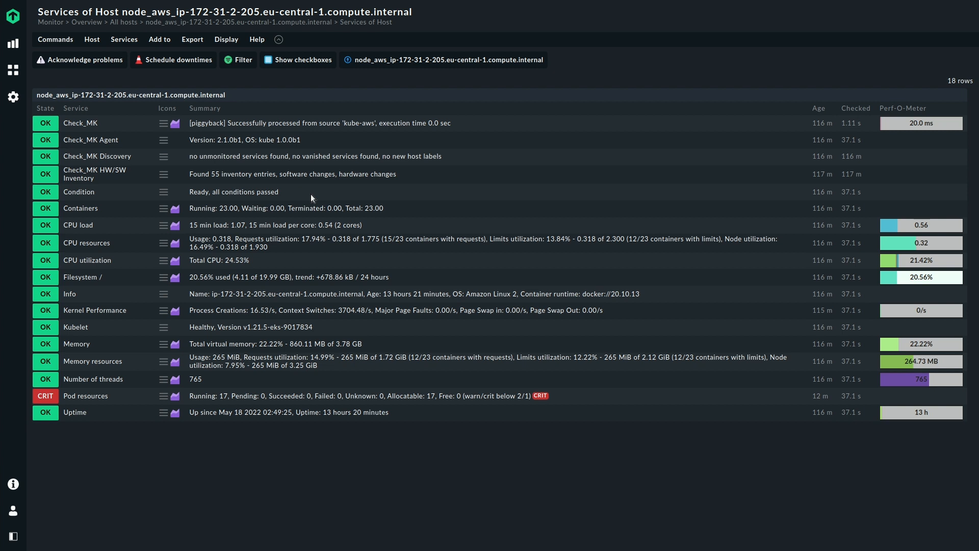
pyautogui.moveTo(284, 248); pyautogui.dragTo(63, 237)
pyautogui.click(289, 252)
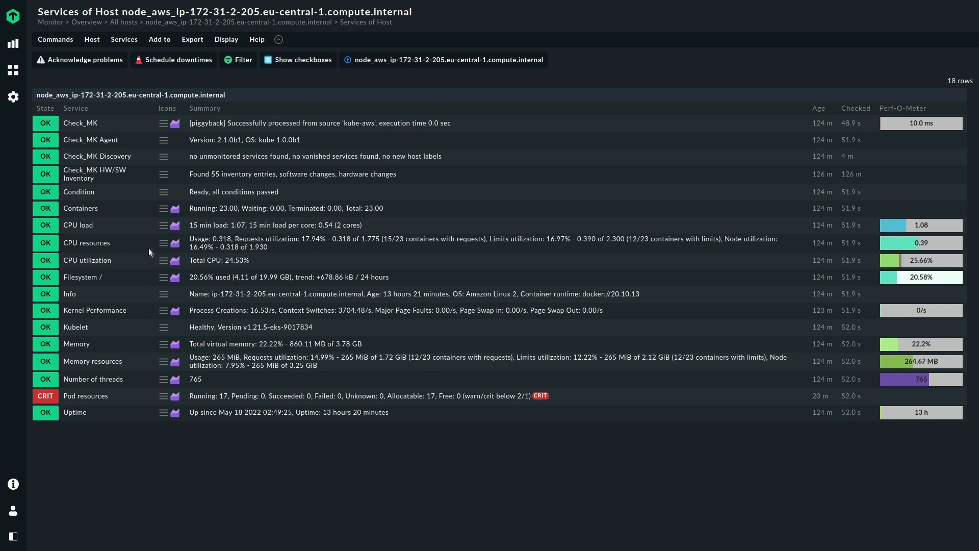
# Start a new Kubernetes CPU resource utilization rule from the parameters of the node's CPU resources service
pyautogui.click(163, 244)
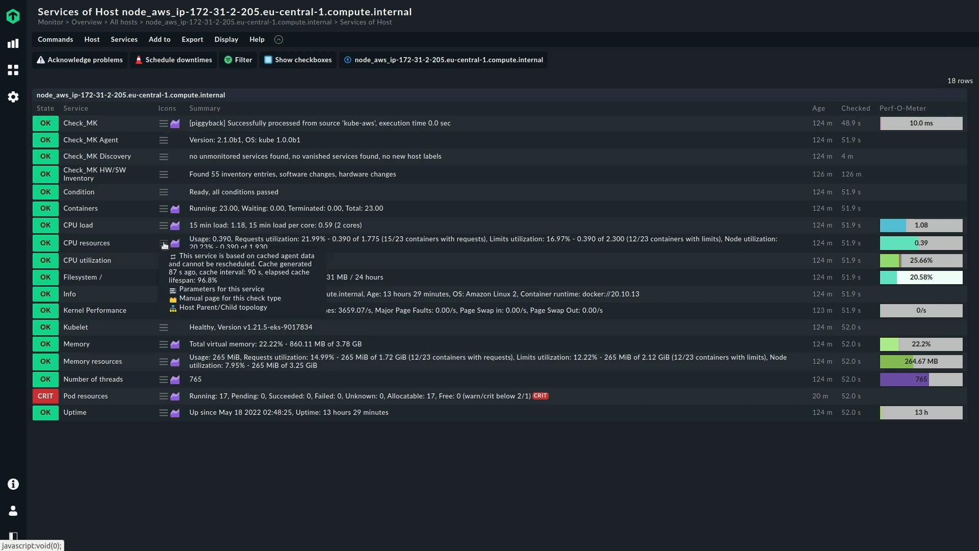
pyautogui.click(229, 289)
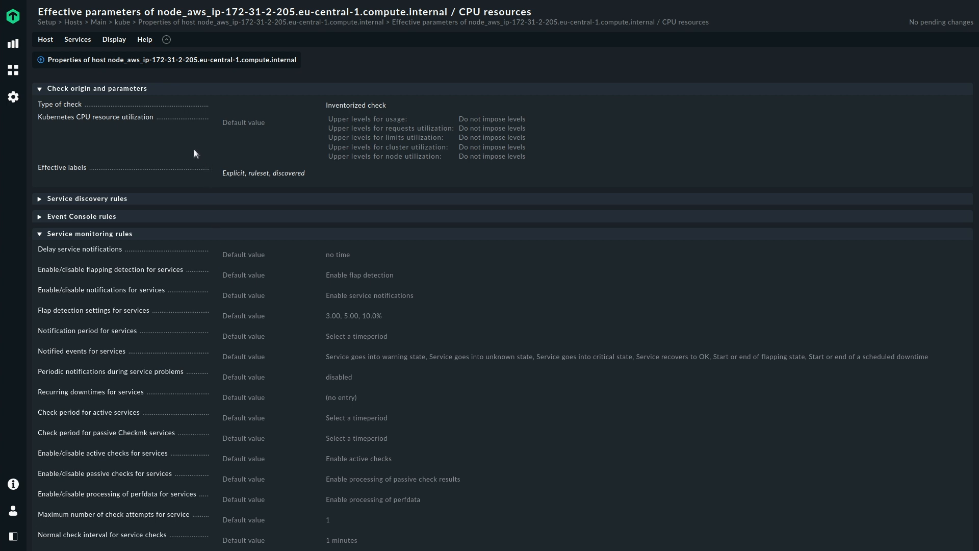
pyautogui.click(102, 118)
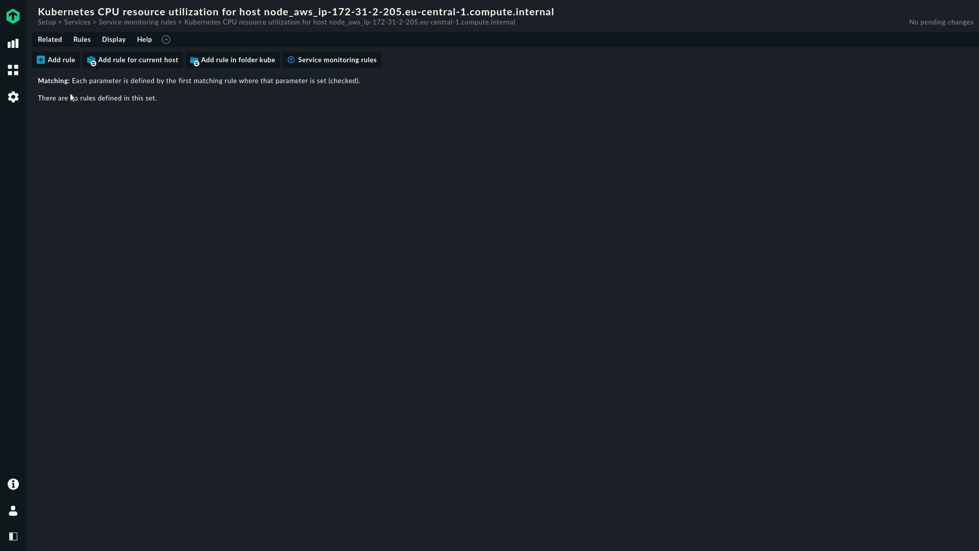
pyautogui.click(60, 65)
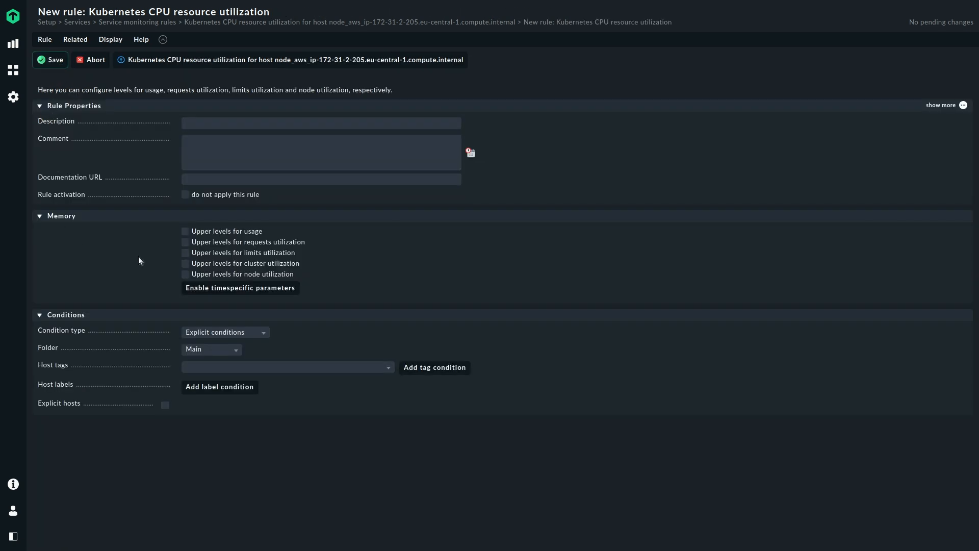
# Impose upper levels for limits utilization in the rule, with warning at 80.0% and critical at 90.0%
pyautogui.click(185, 252)
pyautogui.click(266, 271)
pyautogui.click(253, 295)
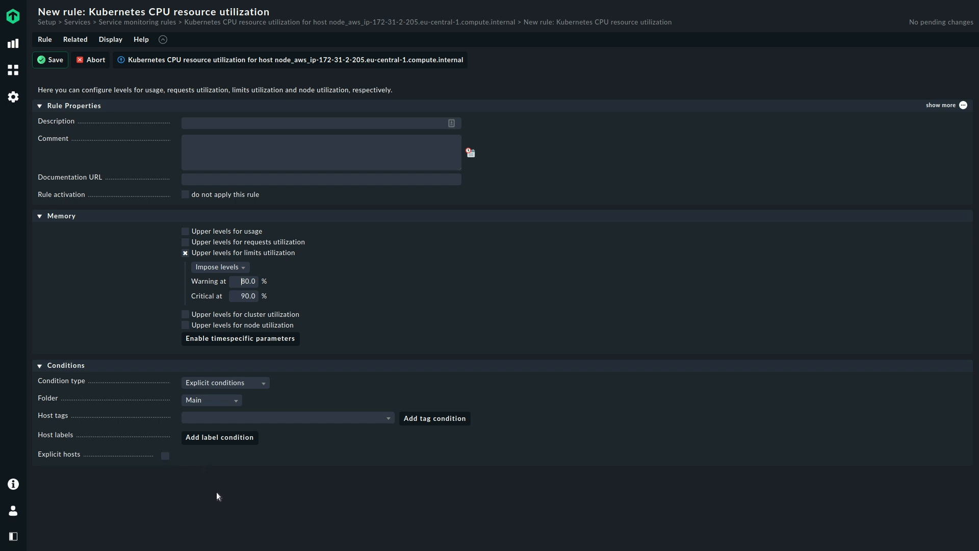
# Restrict the rule to hosts that have the labels cmk/kubernetes/object:pod and cmk/kubernetes/deployment:php-apache
pyautogui.click(238, 444)
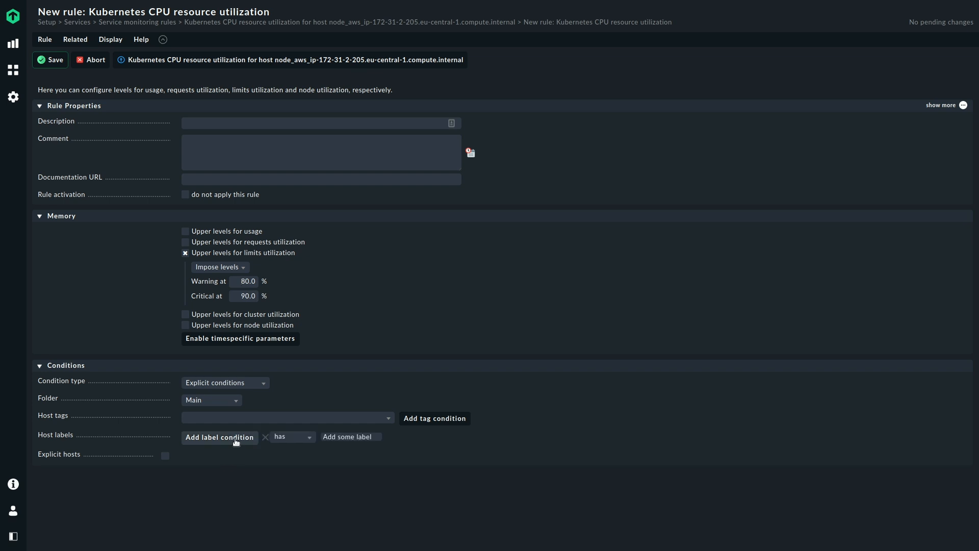
pyautogui.click(364, 439)
pyautogui.write('object')
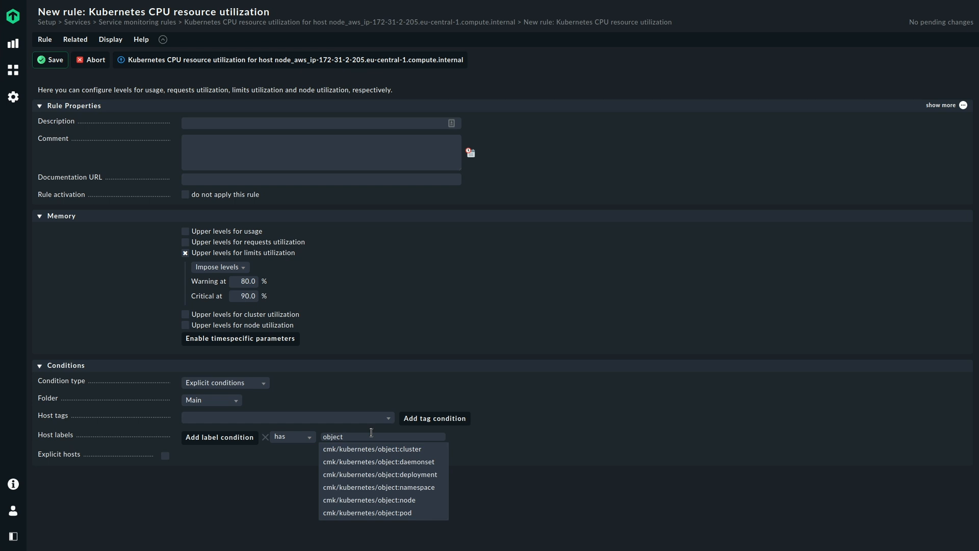
pyautogui.click(377, 512)
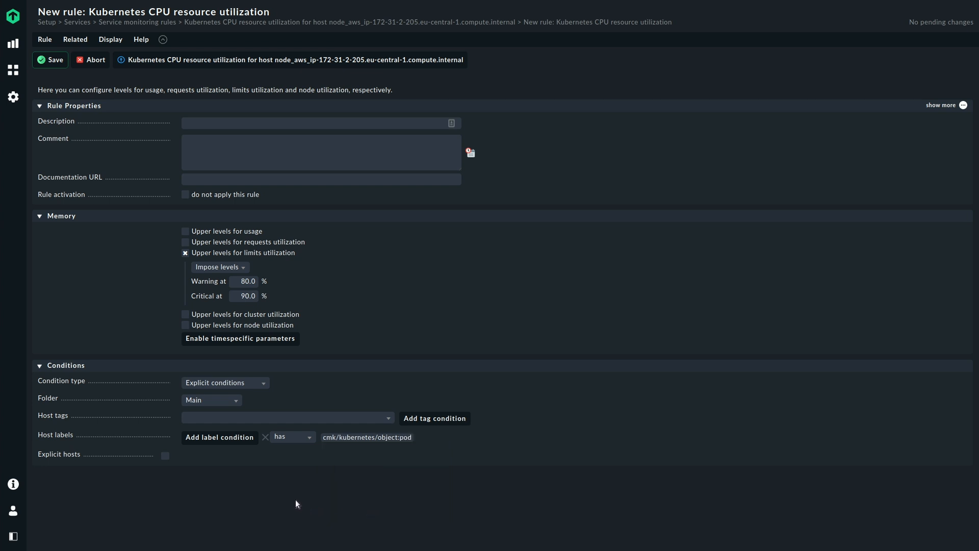
pyautogui.click(240, 439)
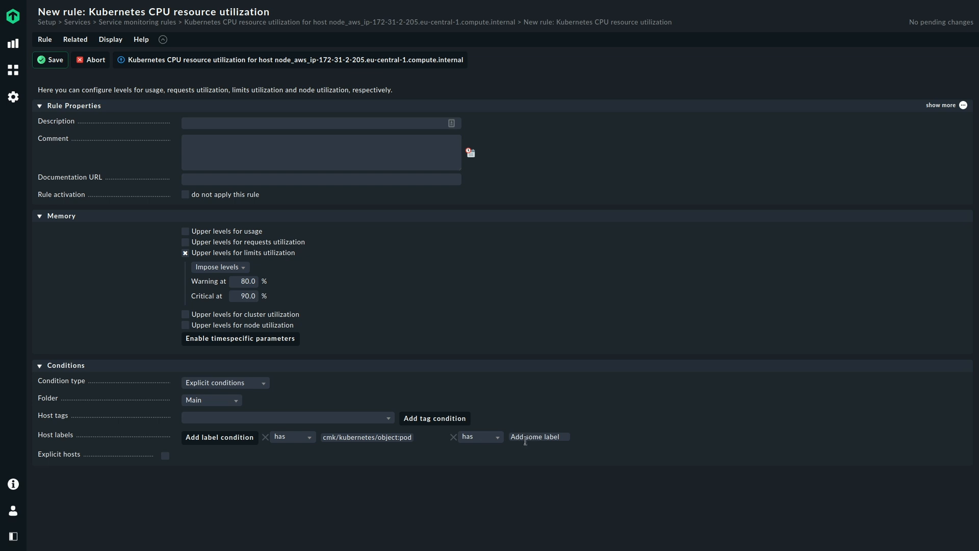
pyautogui.click(531, 437)
pyautogui.write('deploym')
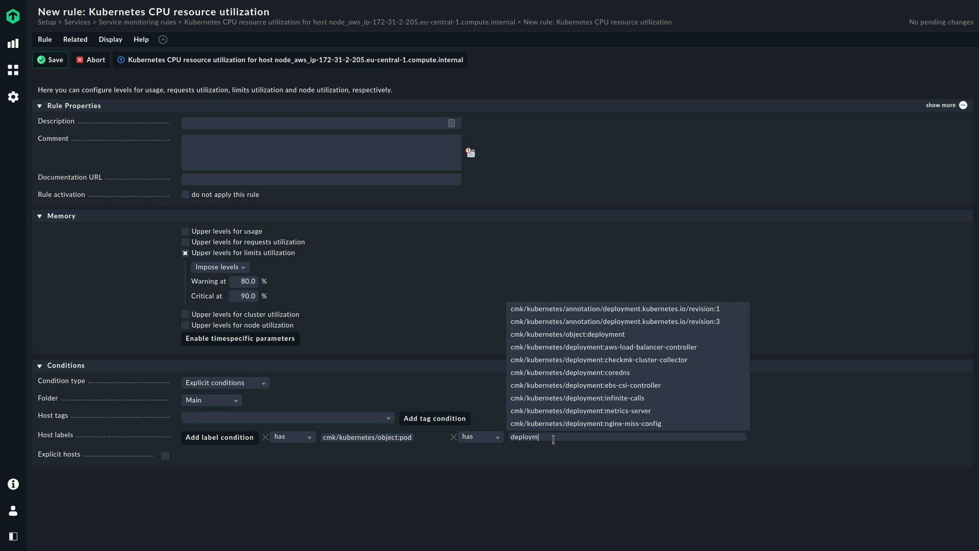
pyautogui.write('ent:php')
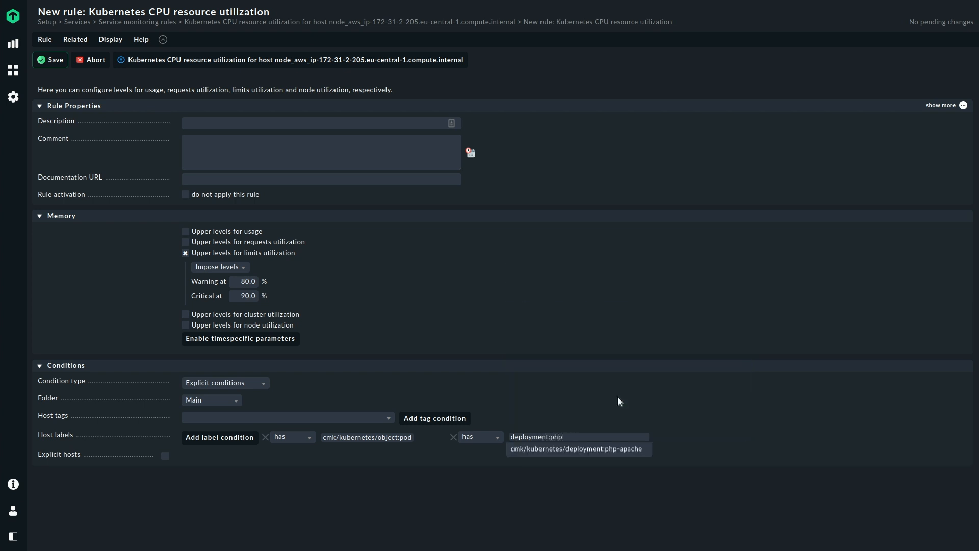
pyautogui.click(619, 450)
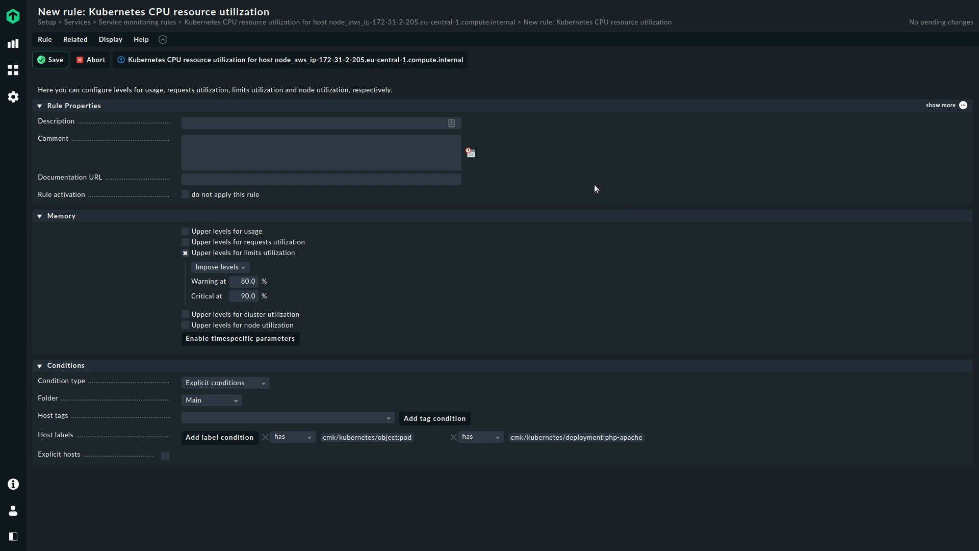
# Save the new CPU utilization rule and activate the pending change on the selected site
pyautogui.click(51, 60)
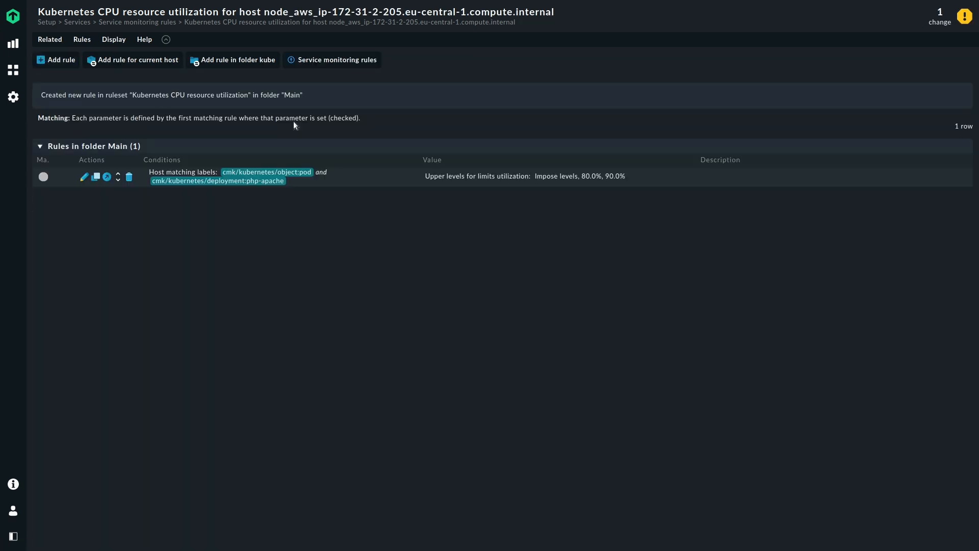
pyautogui.click(940, 16)
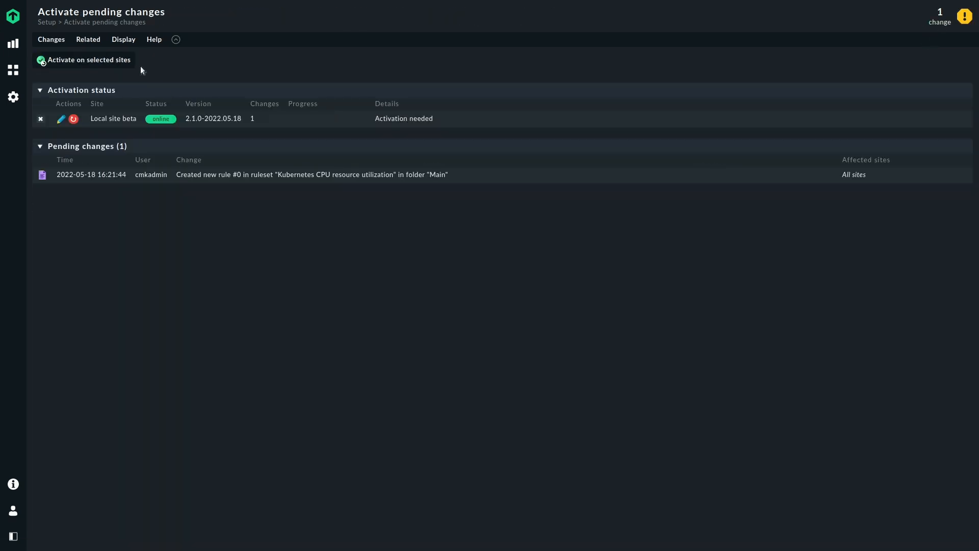
pyautogui.click(122, 66)
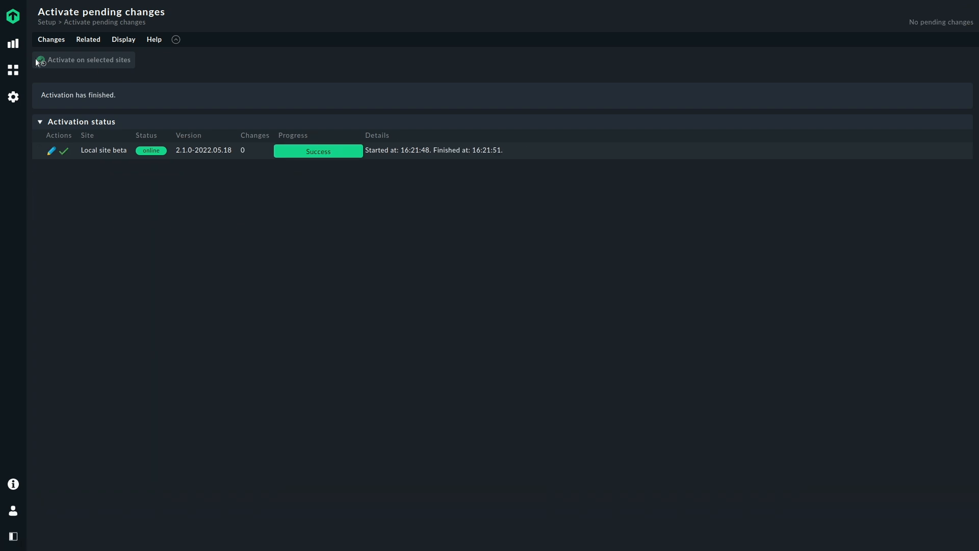
# Open the php-apache deployment's dashboard within the aws cluster of the Kubernetes monitoring overview
pyautogui.click(13, 43)
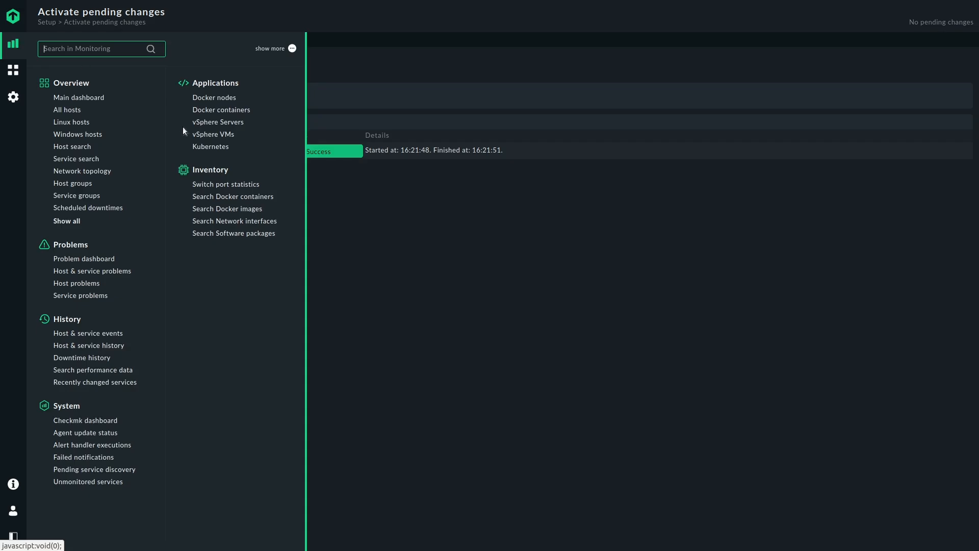
pyautogui.click(209, 146)
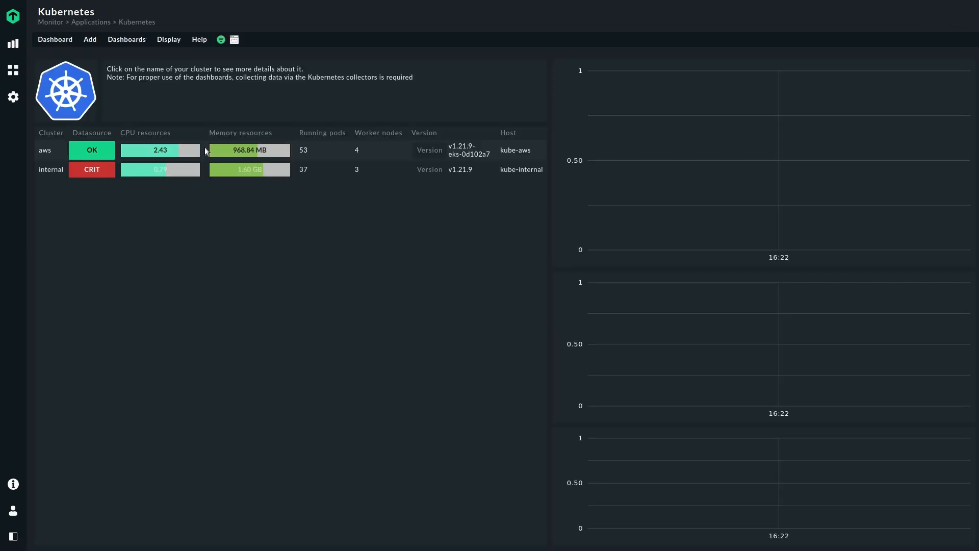
pyautogui.click(46, 153)
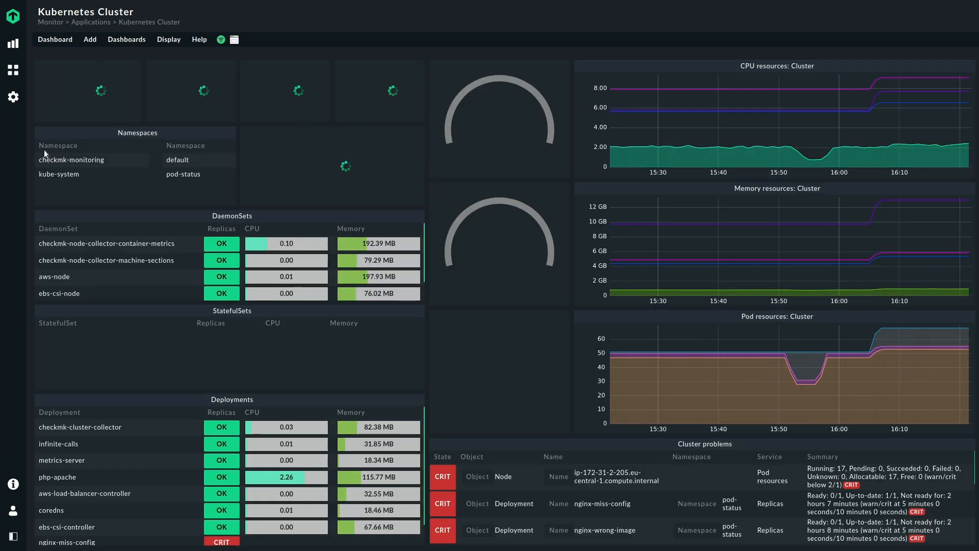
pyautogui.click(66, 479)
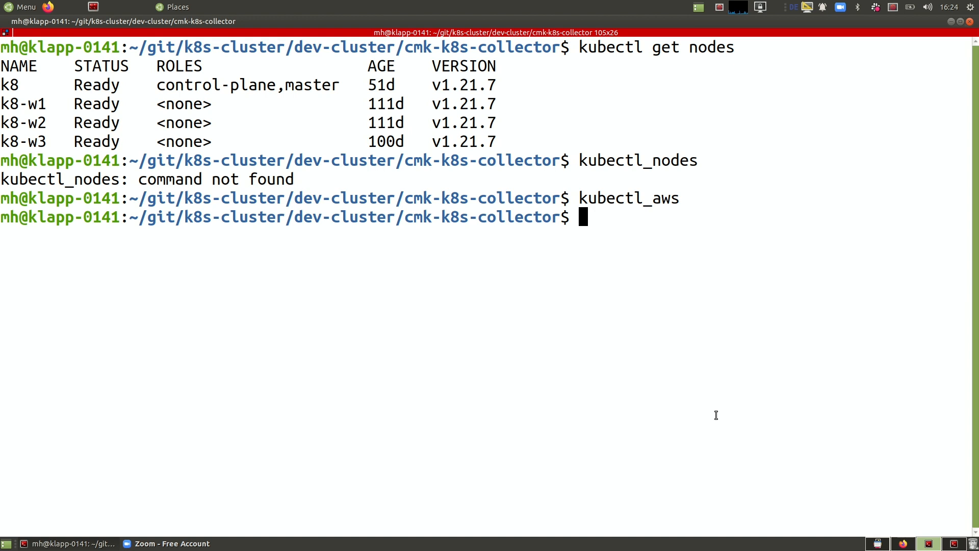
# In the terminal, clear the output and run kubectl edit deployment infinite-calls to open its manifest
pyautogui.write('clear')
pyautogui.press('Return')
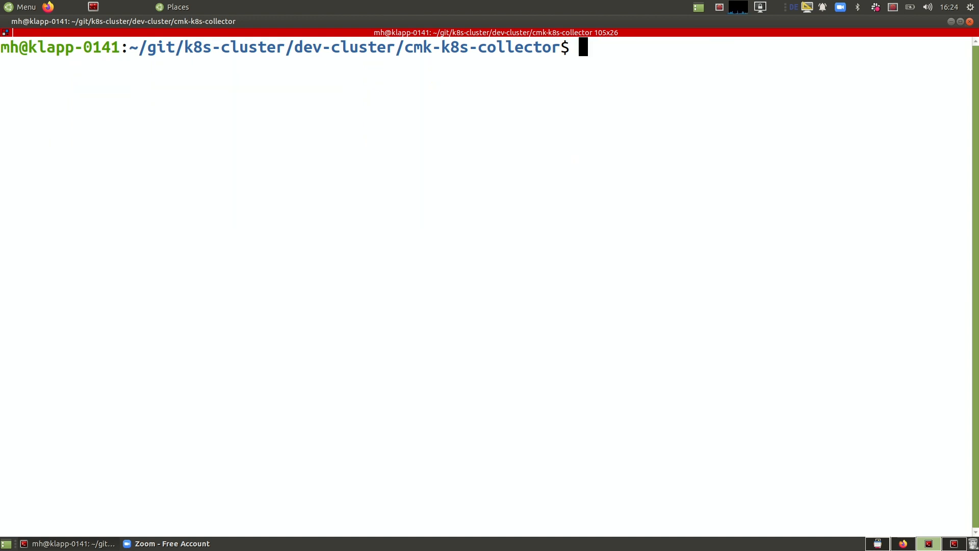
pyautogui.write('kubectl edit deploym')
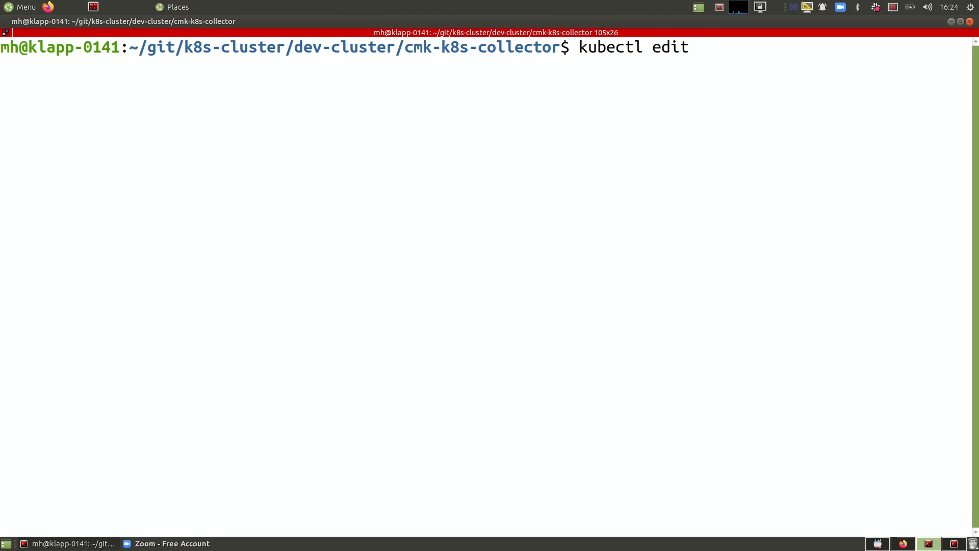
pyautogui.write('ent infin')
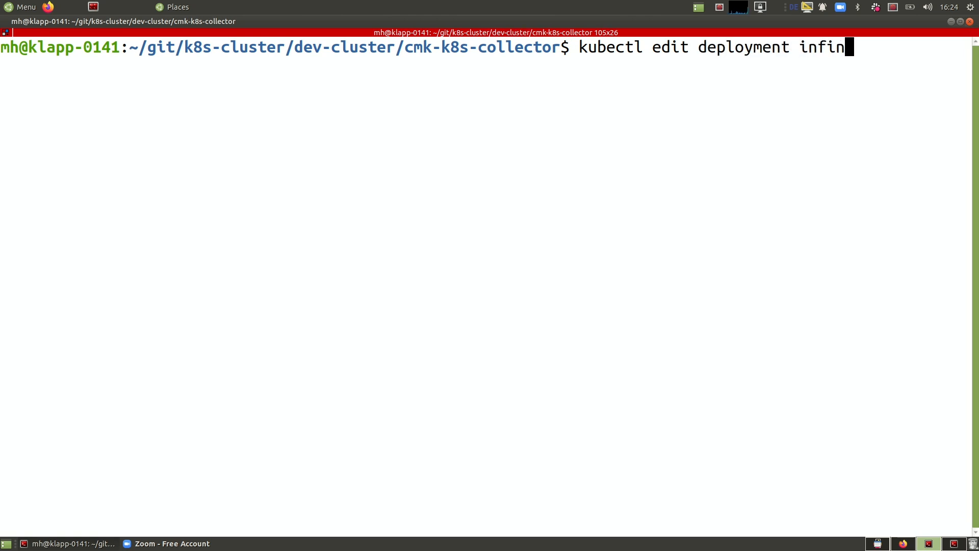
pyautogui.write('ite-calls')
pyautogui.press('Return')
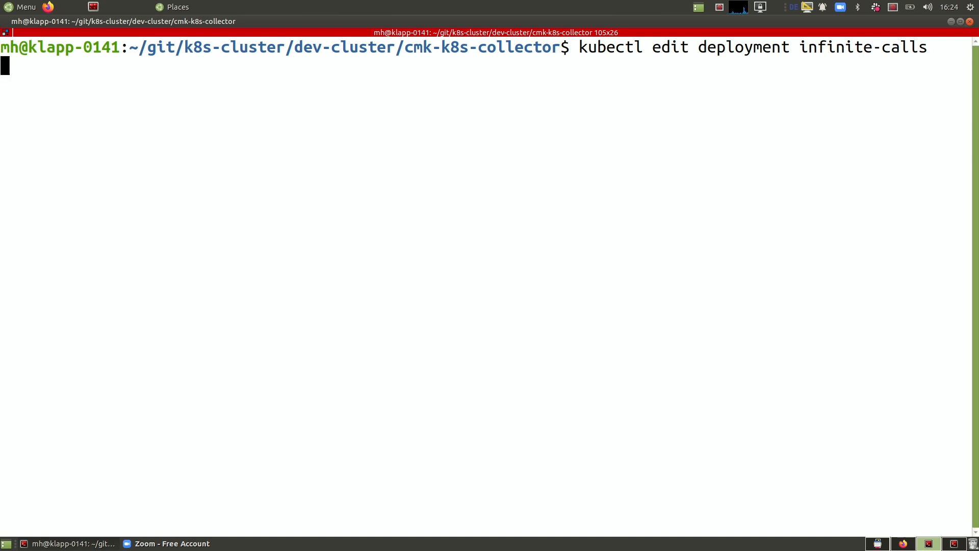
# Set spec replicas to 35 in the infinite-calls deployment manifest, then save and close the file
pyautogui.press('j')
pyautogui.press('j')
pyautogui.press('j')
pyautogui.press('j')
pyautogui.press('j')
pyautogui.press('j')
pyautogui.press('j')
pyautogui.press('j')
pyautogui.press('j')
pyautogui.press('j')
pyautogui.press('j')
pyautogui.press('j')
pyautogui.press('j')
pyautogui.press('j')
pyautogui.press('j')
pyautogui.press('j')
pyautogui.press('j')
pyautogui.press('j')
pyautogui.press('j')
pyautogui.press('j')
pyautogui.press('j')
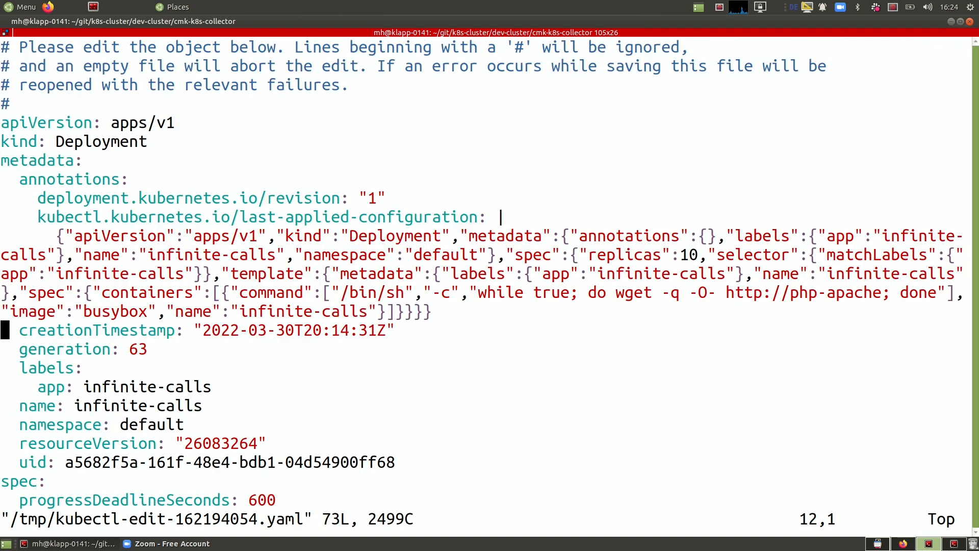
pyautogui.press('k')
pyautogui.press('k')
pyautogui.press('k')
pyautogui.press('k')
pyautogui.press('k')
pyautogui.press('w')
pyautogui.press('w')
pyautogui.press('w')
pyautogui.press('i')
pyautogui.press('Delete')
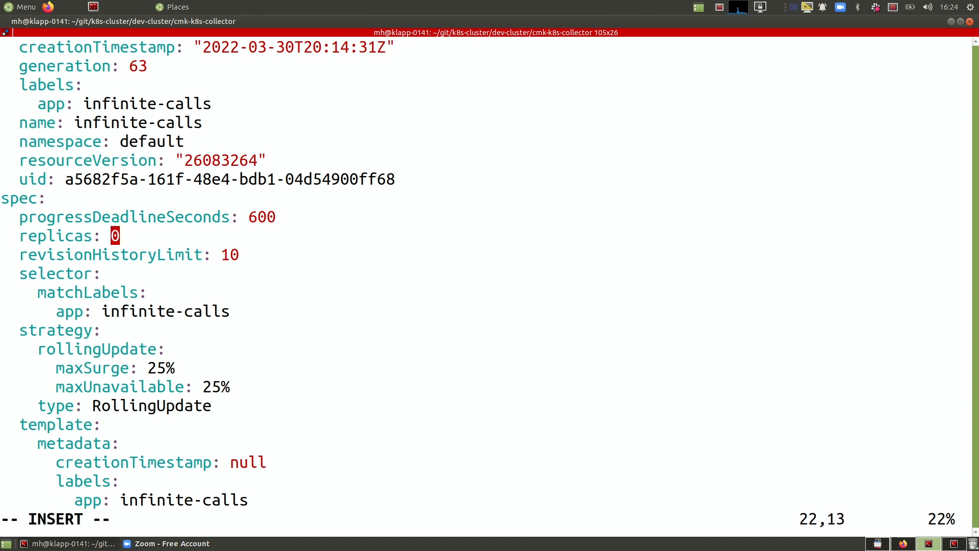
pyautogui.write('3')
pyautogui.press('Delete')
pyautogui.write('5')
pyautogui.press('Escape')
pyautogui.write(':x')
pyautogui.press('Return')
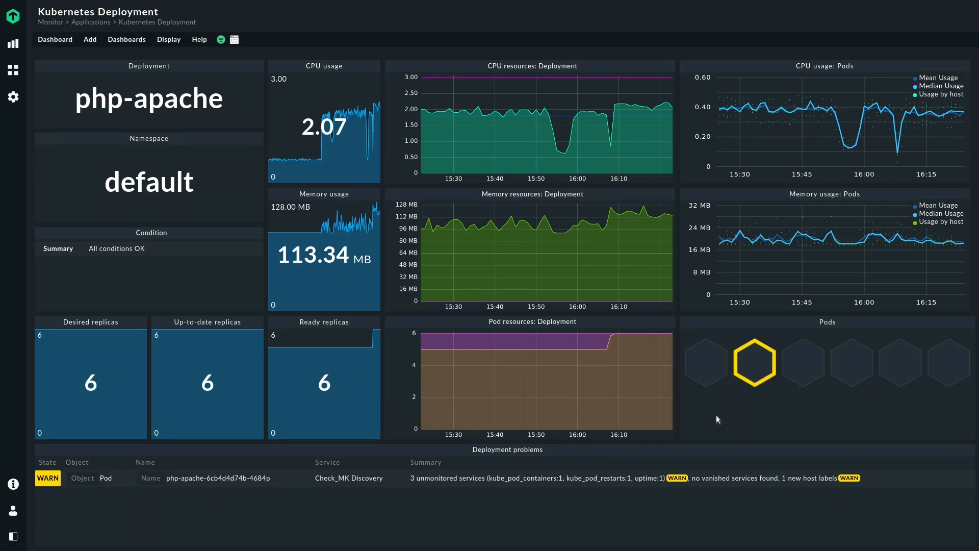
# Back in Checkmk, refresh the php-apache deployment dashboard and examine the CPU and limits utilization graphs of the pod with the CPU resources warning
pyautogui.press('F5')
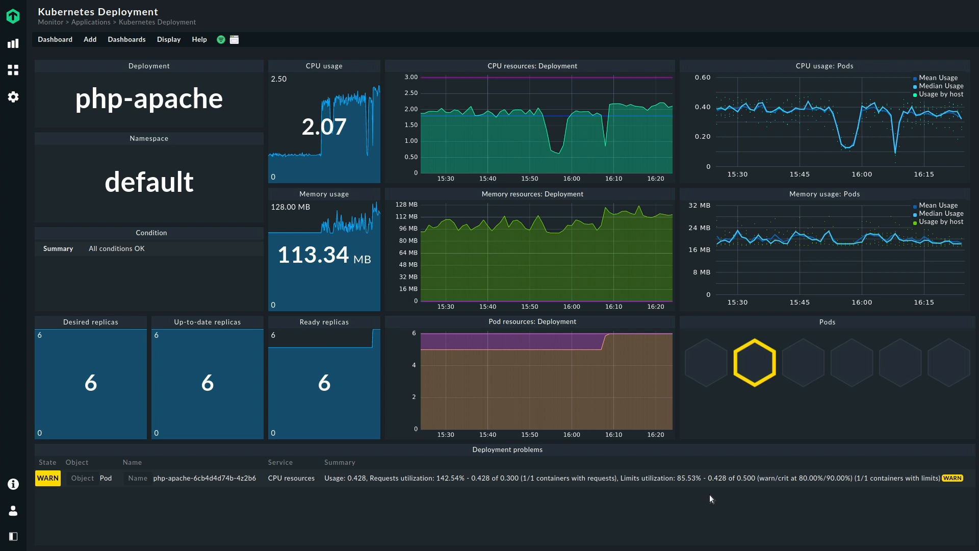
pyautogui.click(309, 479)
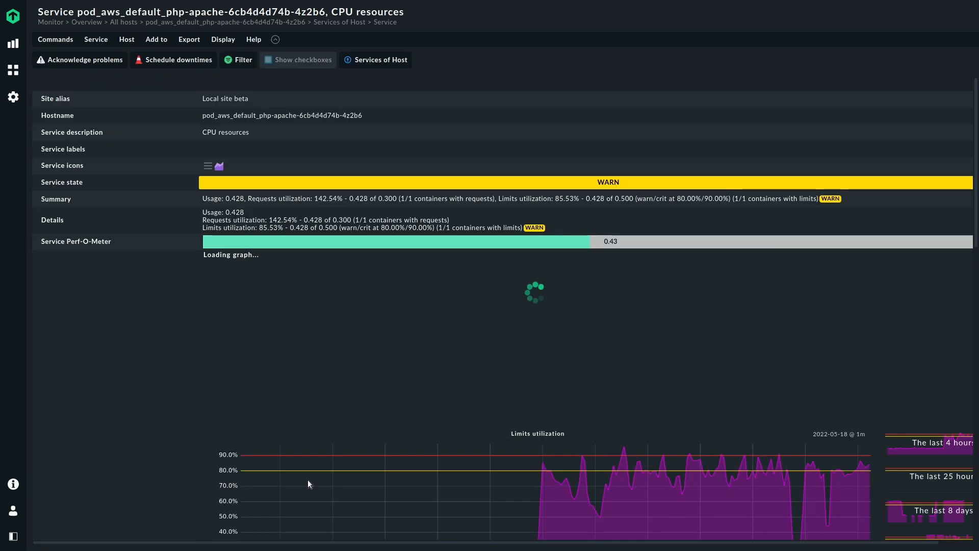
pyautogui.scroll(-1, 107, 403)
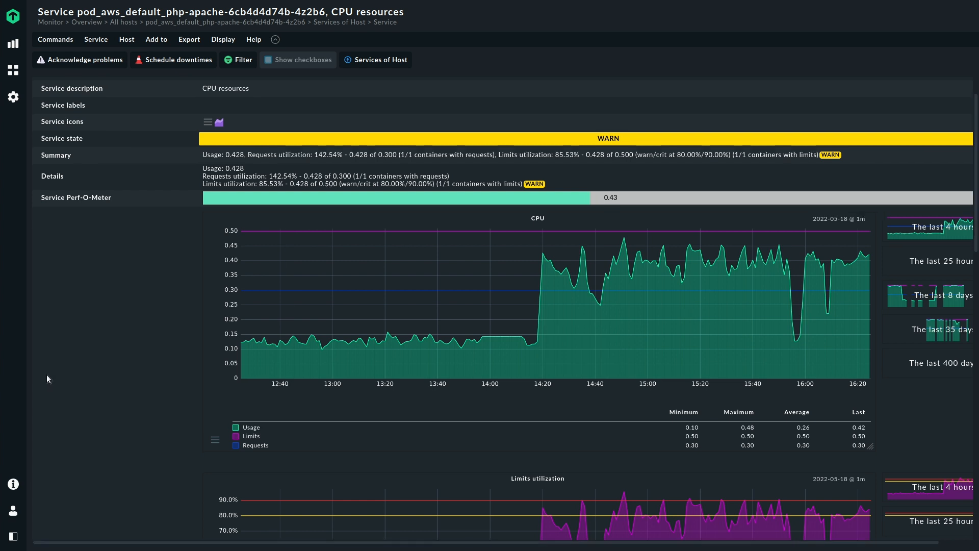
pyautogui.scroll(-3, 47, 376)
pyautogui.scroll(-1, 47, 377)
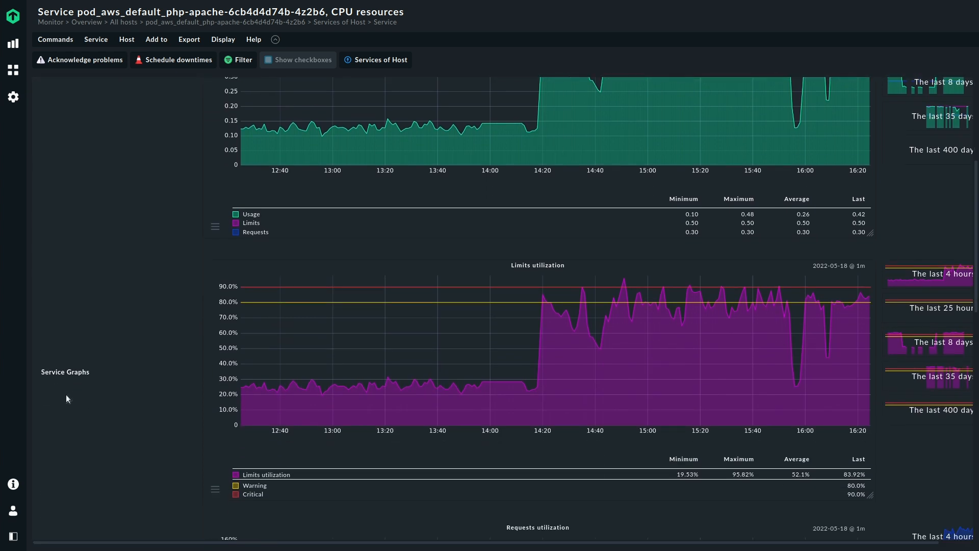